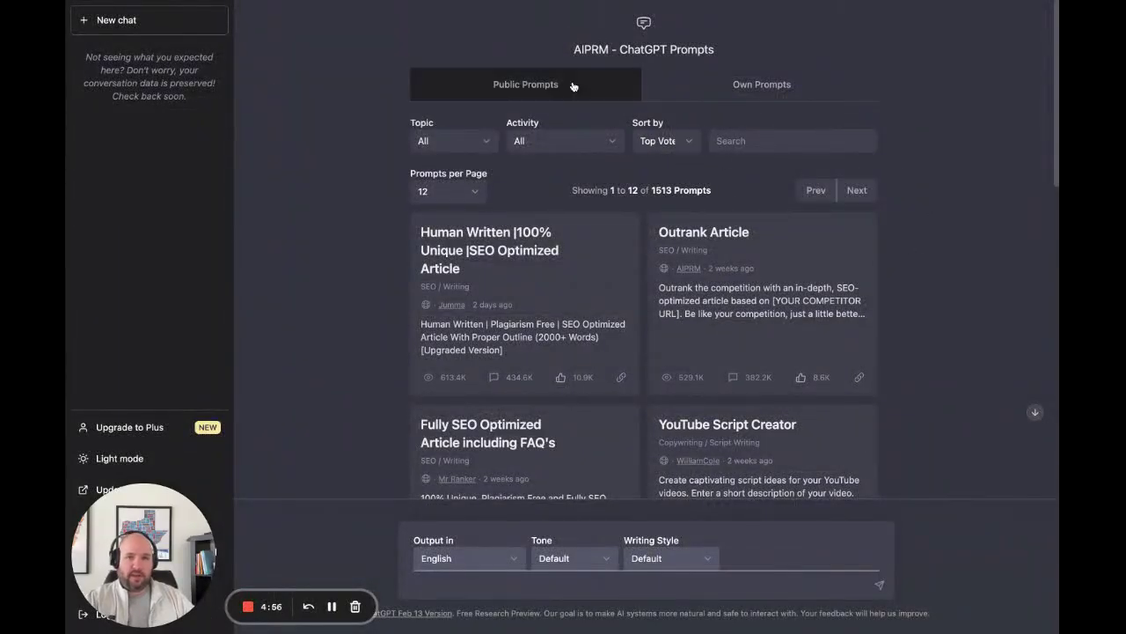
- Highlight 'AIPRM' in the page title and scroll through the prompt library
double_click(582, 50)
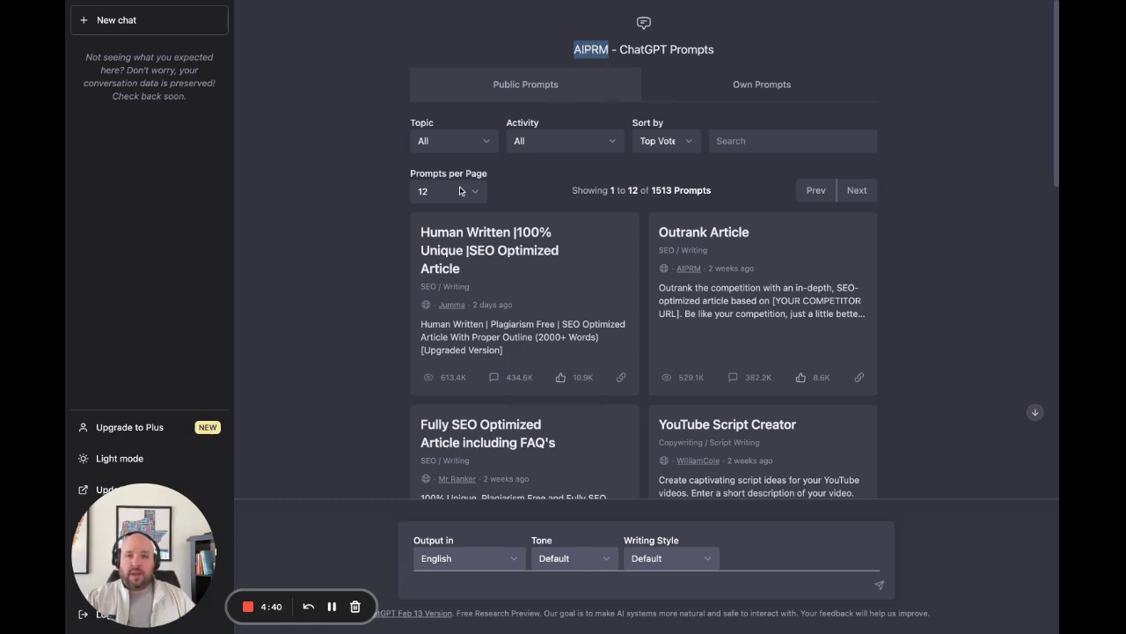
scroll(680, 324, down, 2)
scroll(679, 324, down, 3)
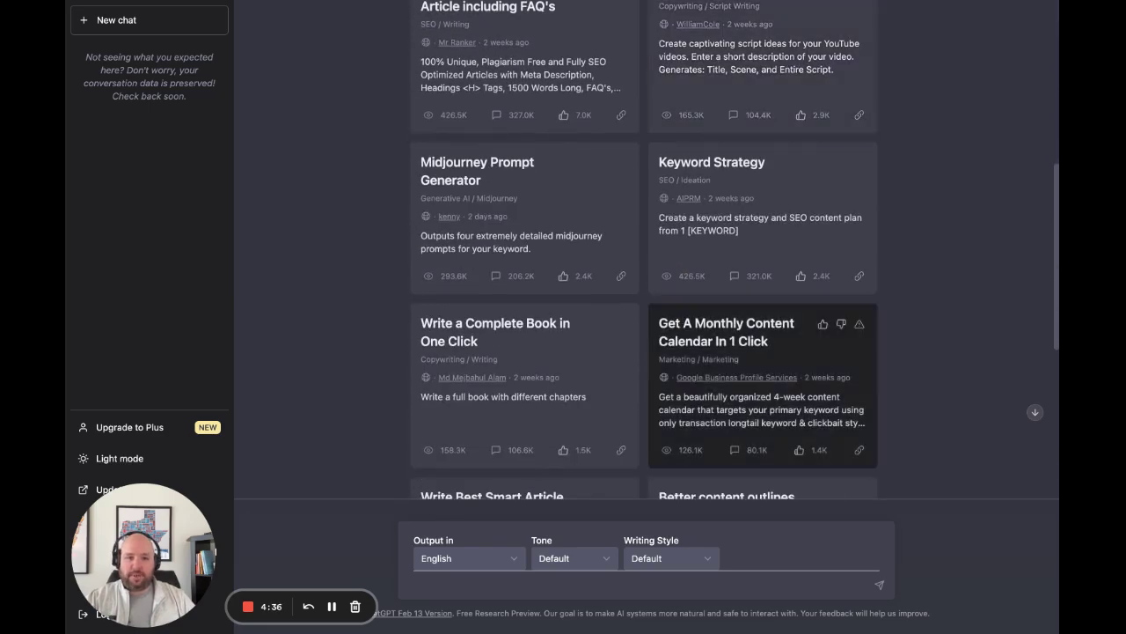
scroll(680, 324, up, 5)
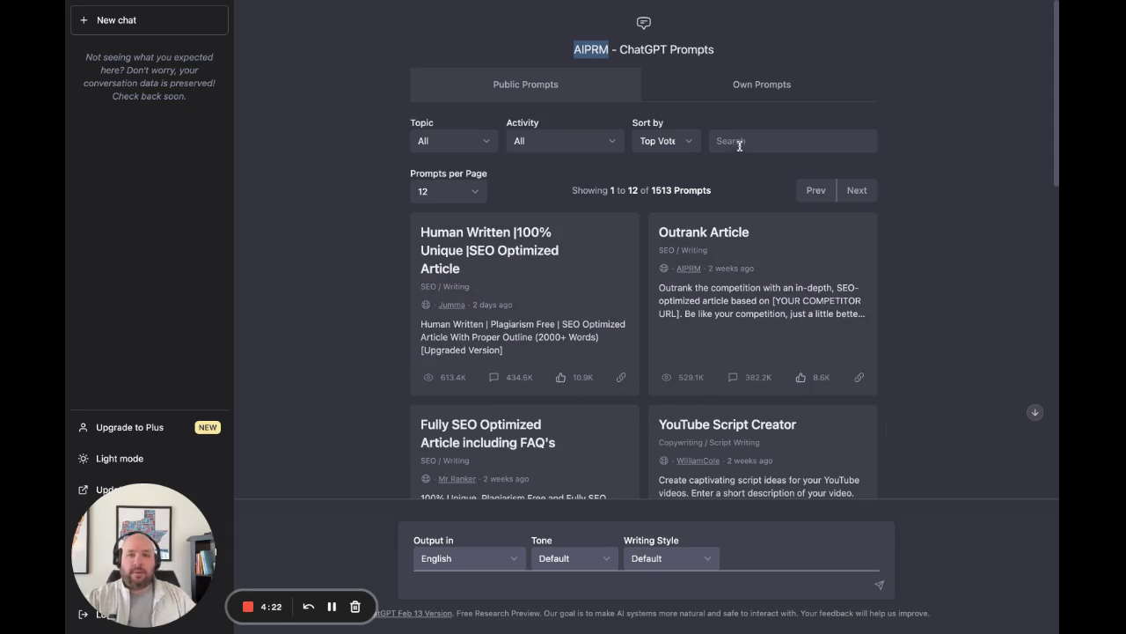
- Search the AIPRM library for 'local' to narrow it to 17 prompts
click(739, 142)
text(local)
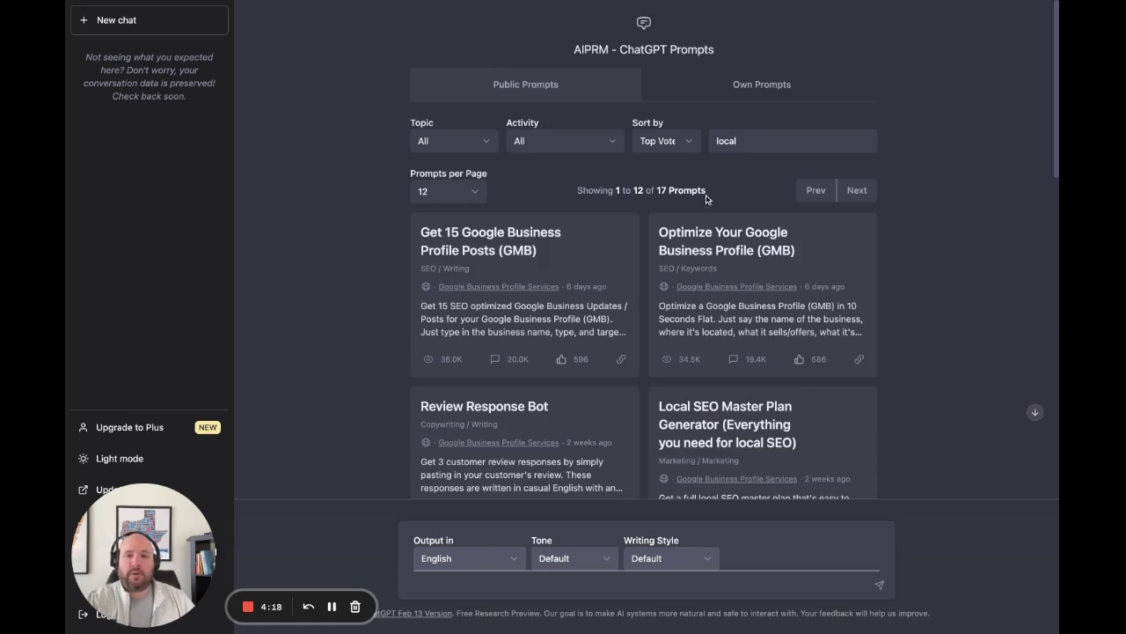
scroll(606, 331, down, 1)
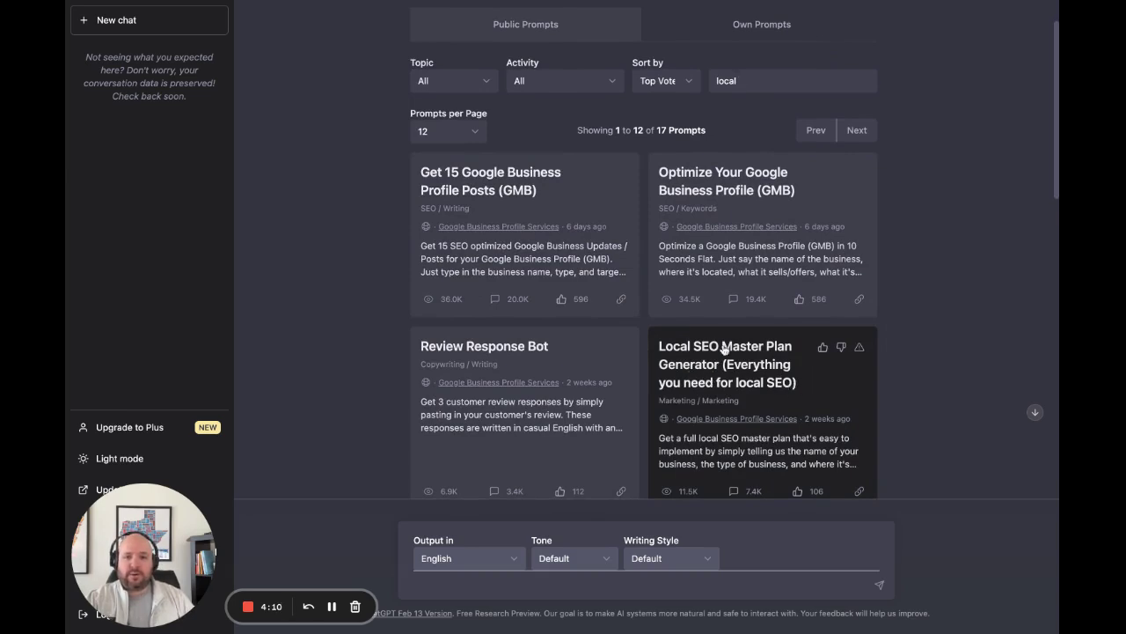
- Load Local SEO Master Plan Generator and submit 'self storage max in dallas tx'
click(752, 375)
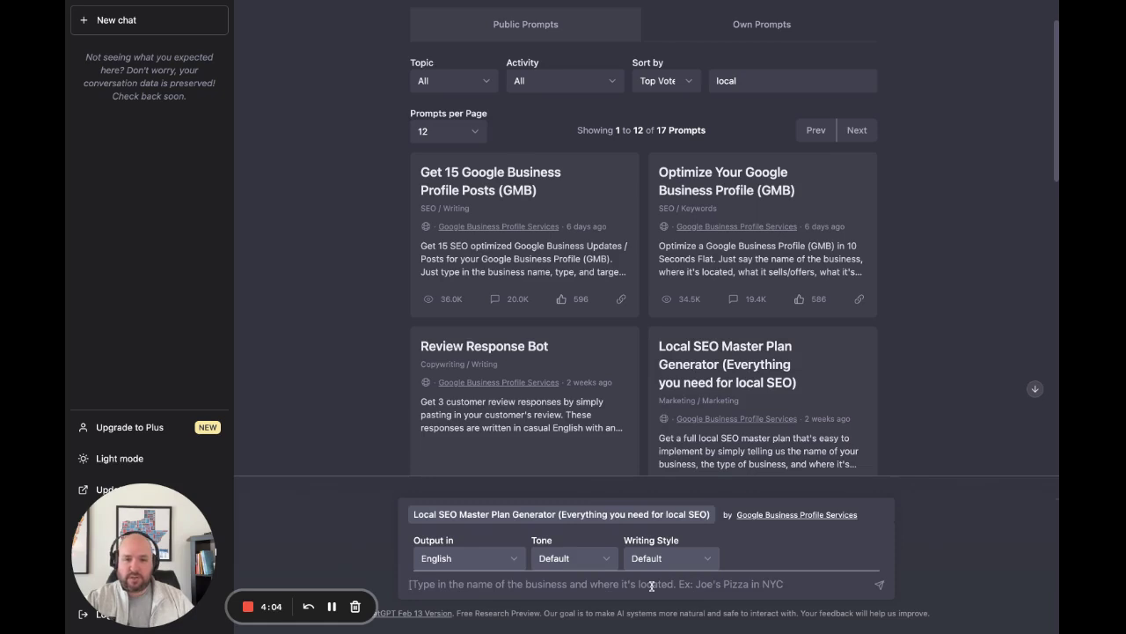
text(s)
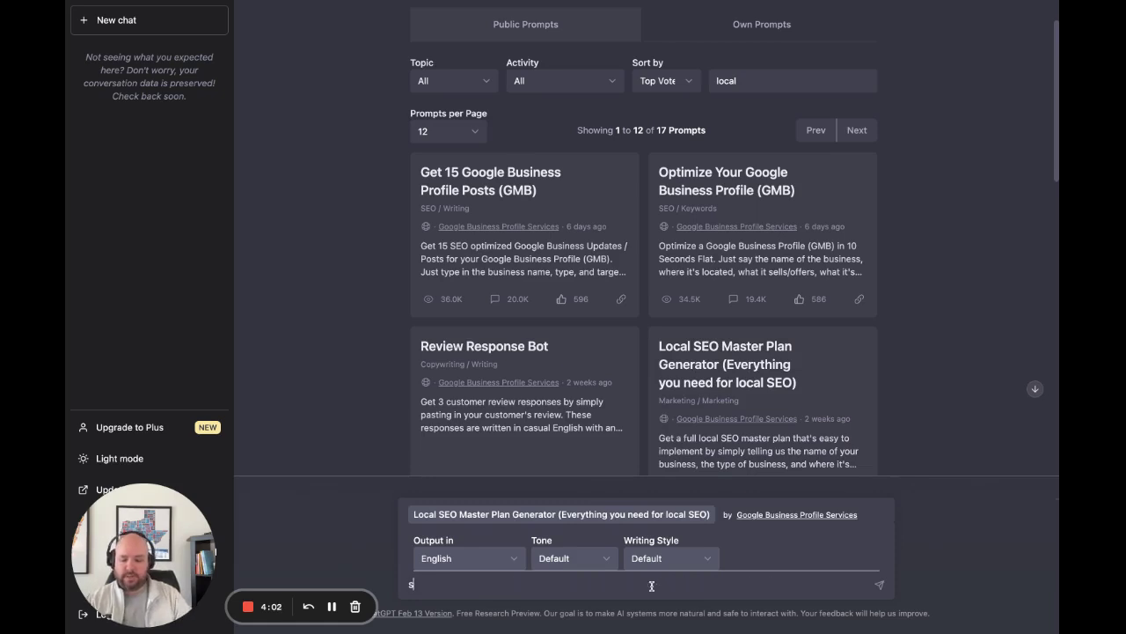
text(elf storage m)
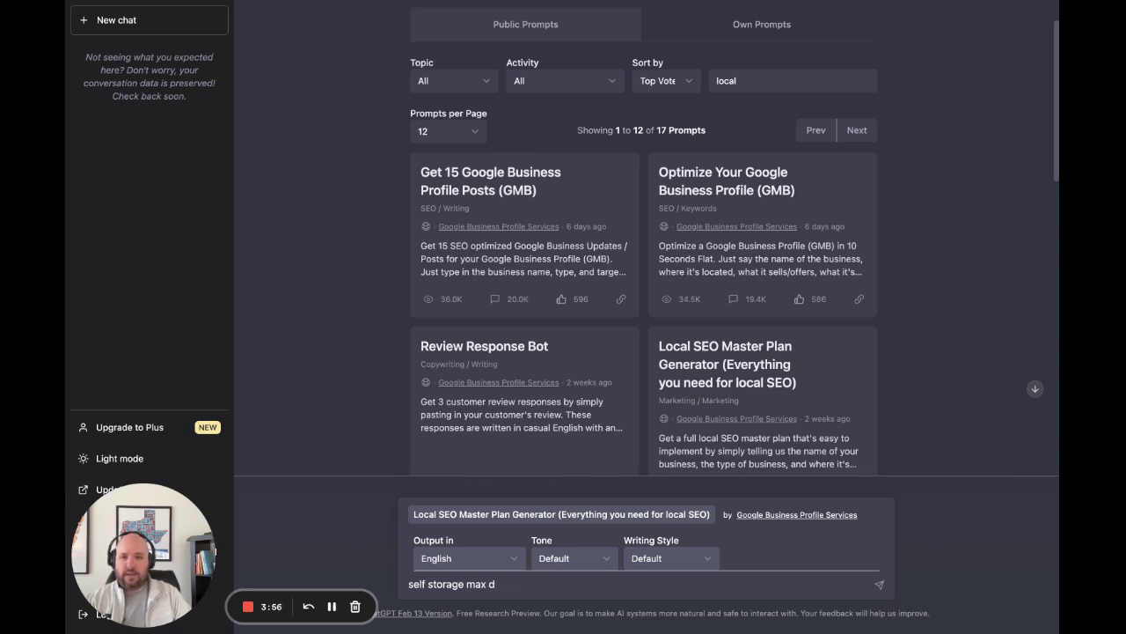
text(ax  int)
key(BackSpace)
text(d)
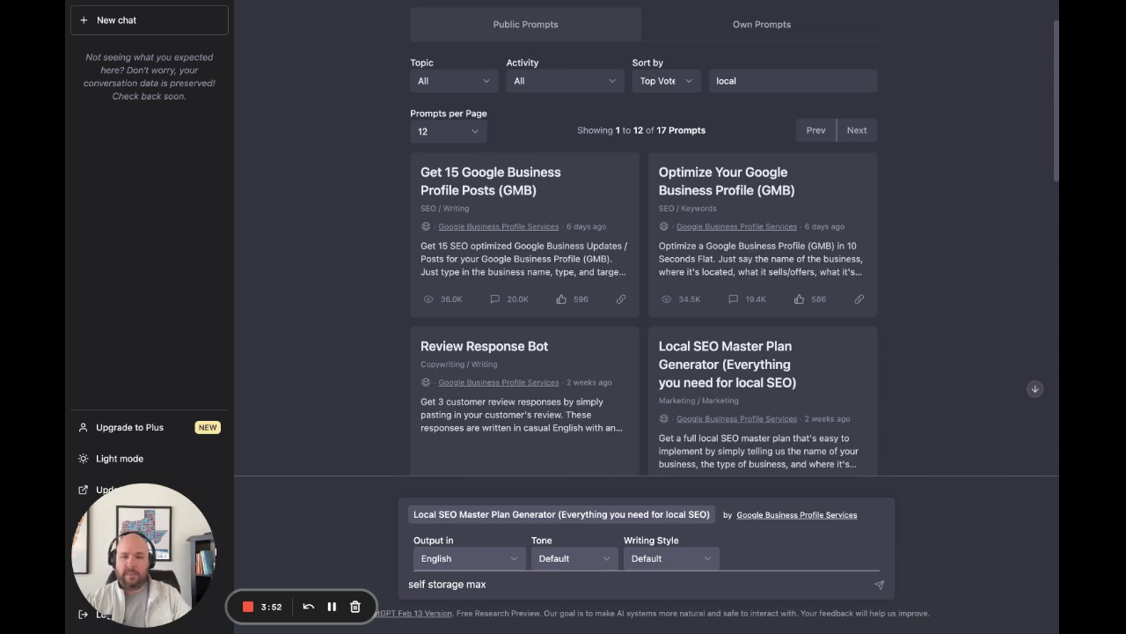
text(dallas)
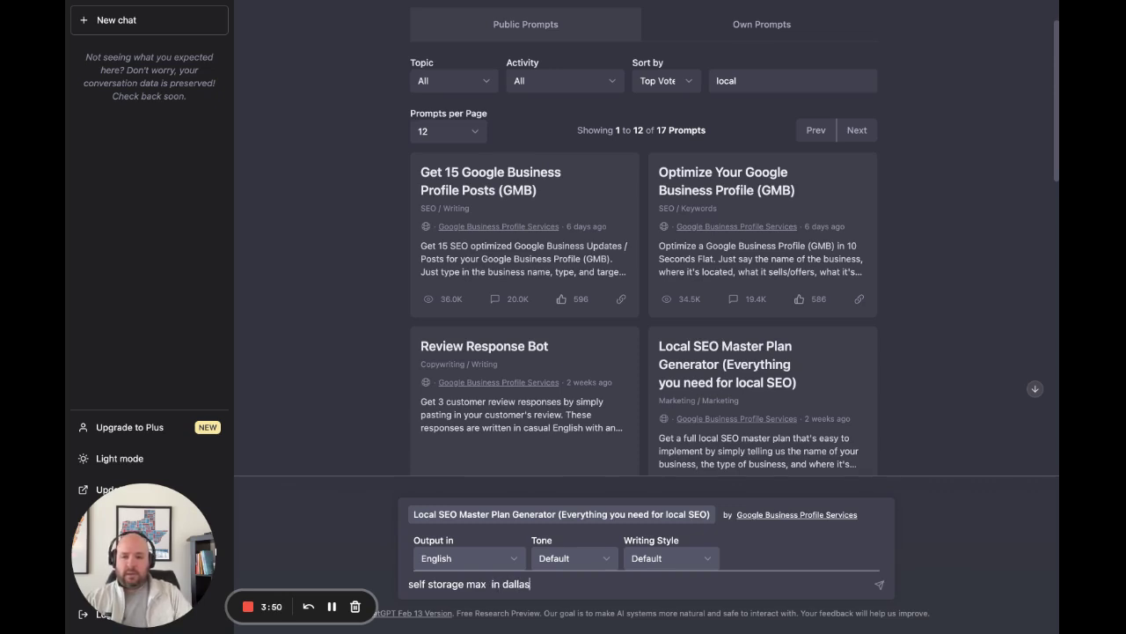
text( tx)
key(Return)
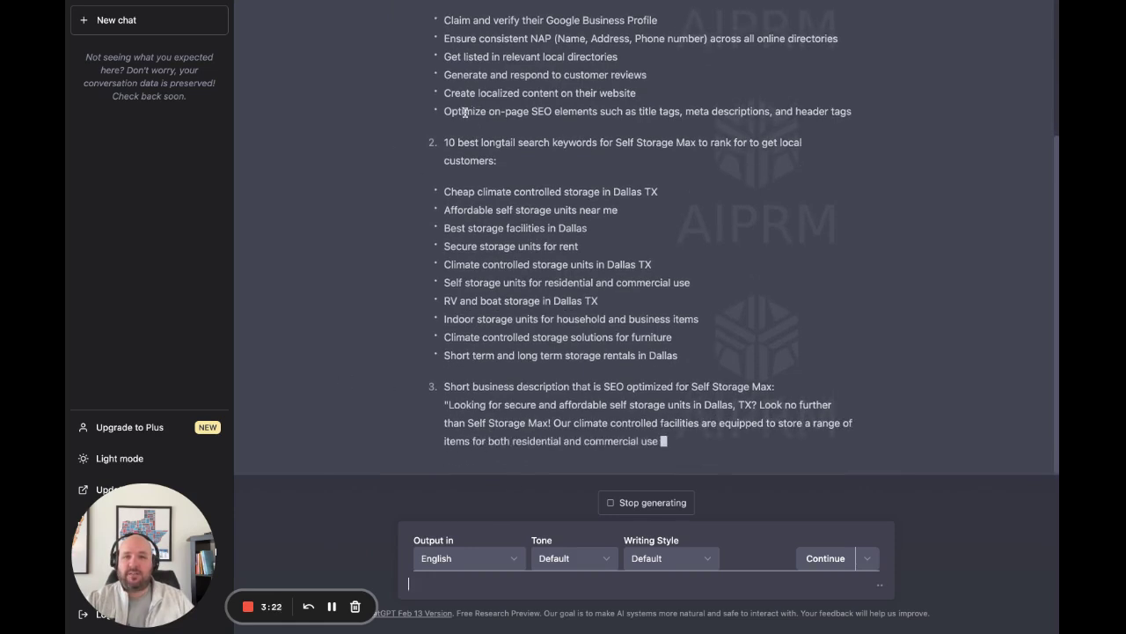
- Scroll up to read the opening tips of the Self Storage Max master plan
scroll(513, 138, up, 3)
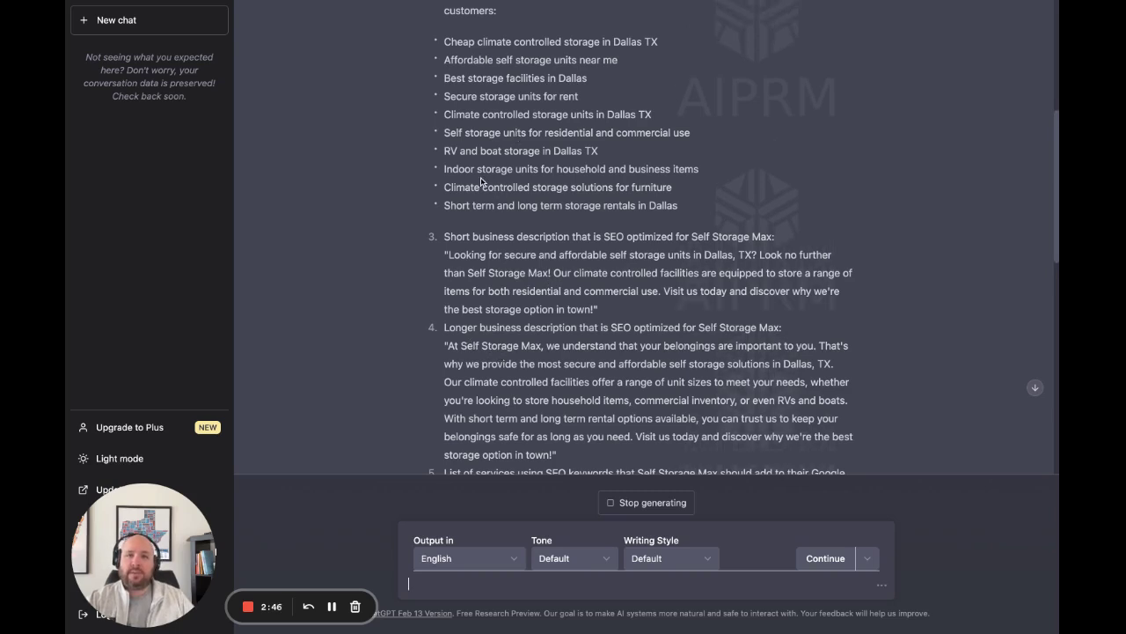
triple_click(516, 170)
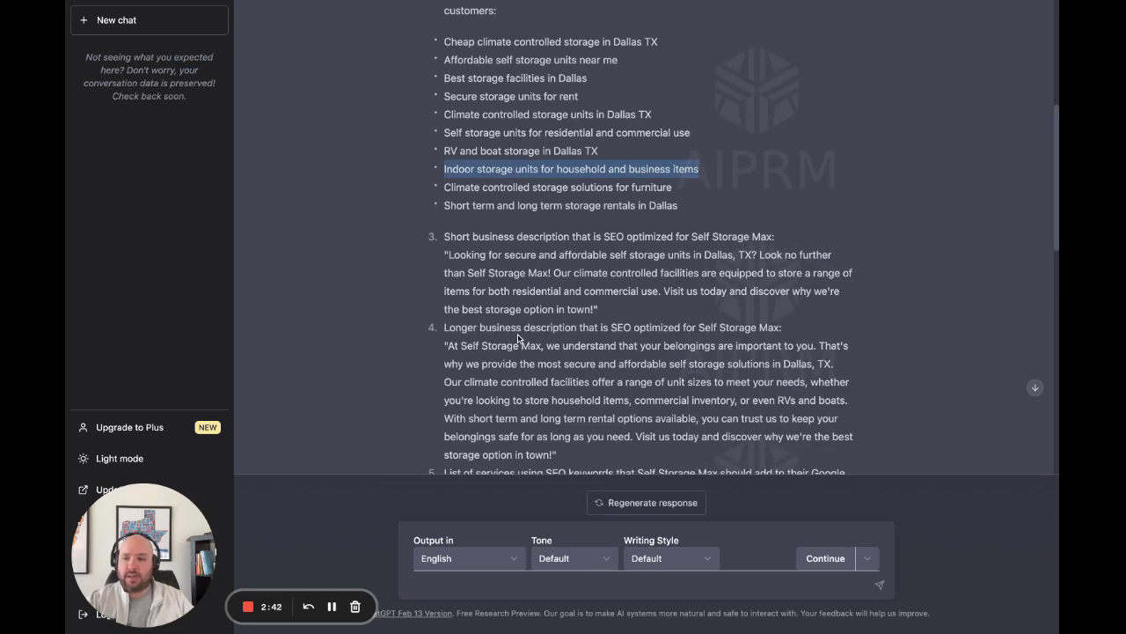
scroll(518, 333, down, 4)
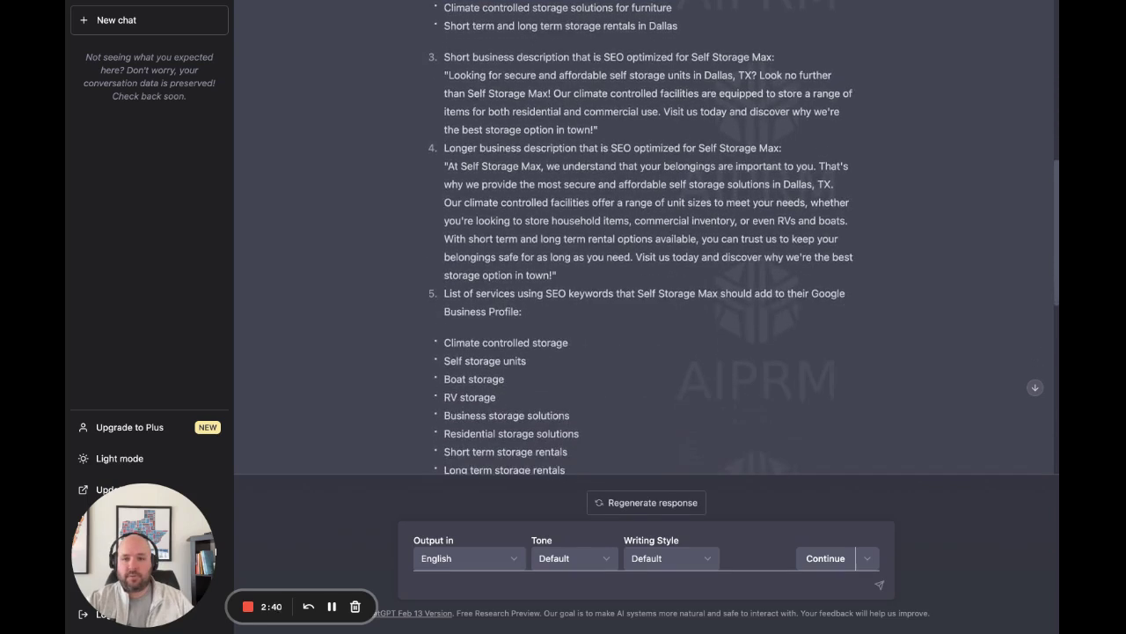
scroll(481, 339, down, 1)
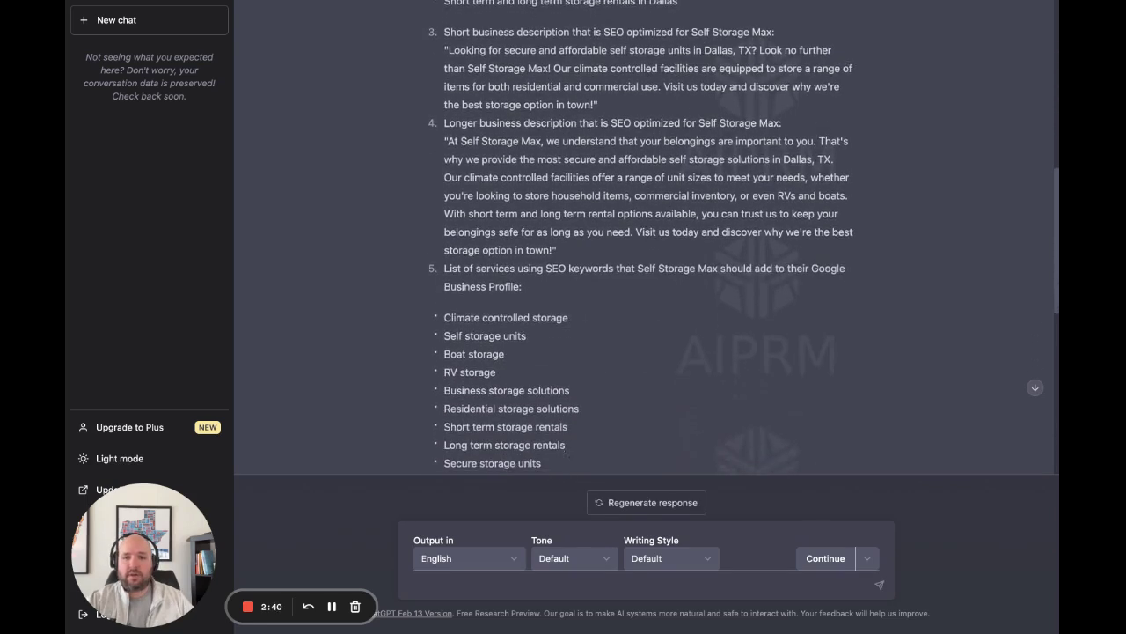
double_click(479, 352)
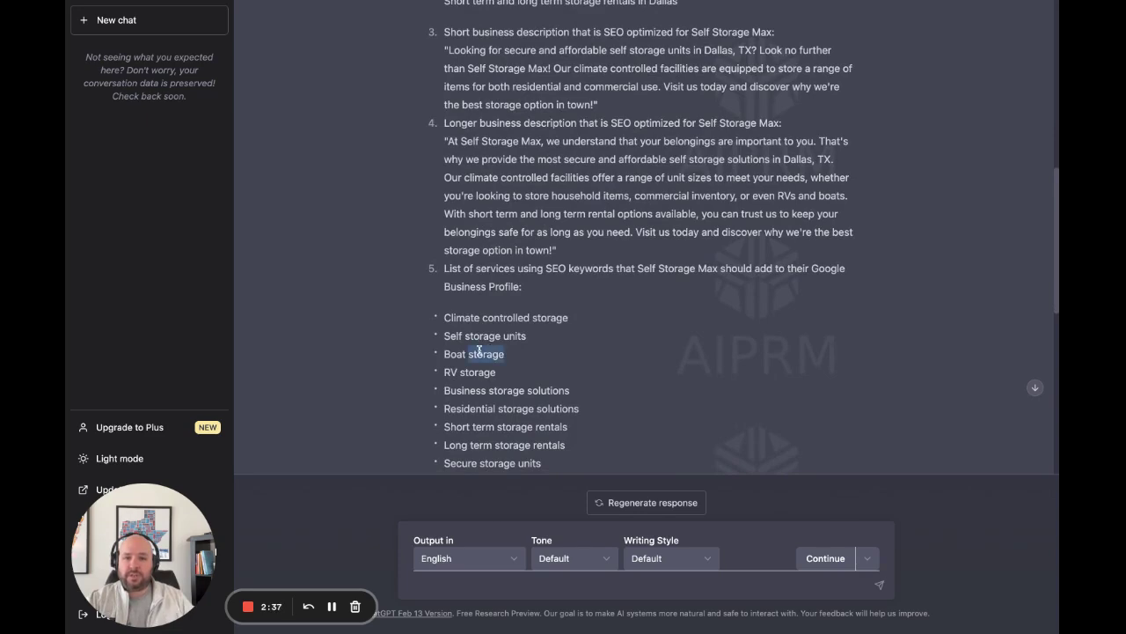
scroll(483, 348, down, 5)
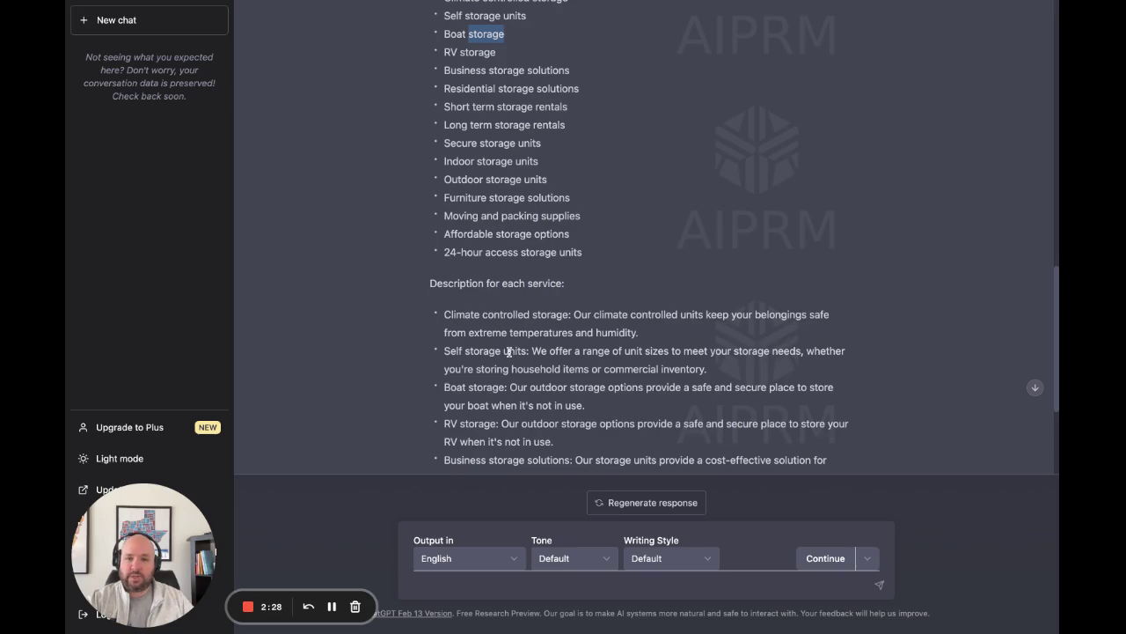
scroll(509, 352, down, 3)
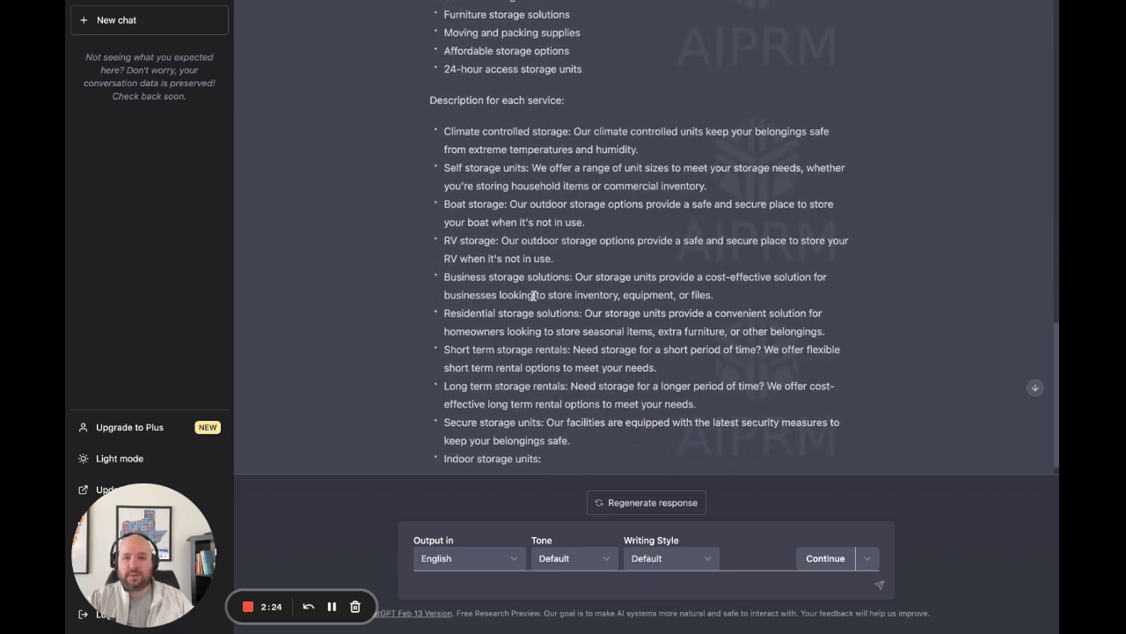
scroll(533, 296, down, 1)
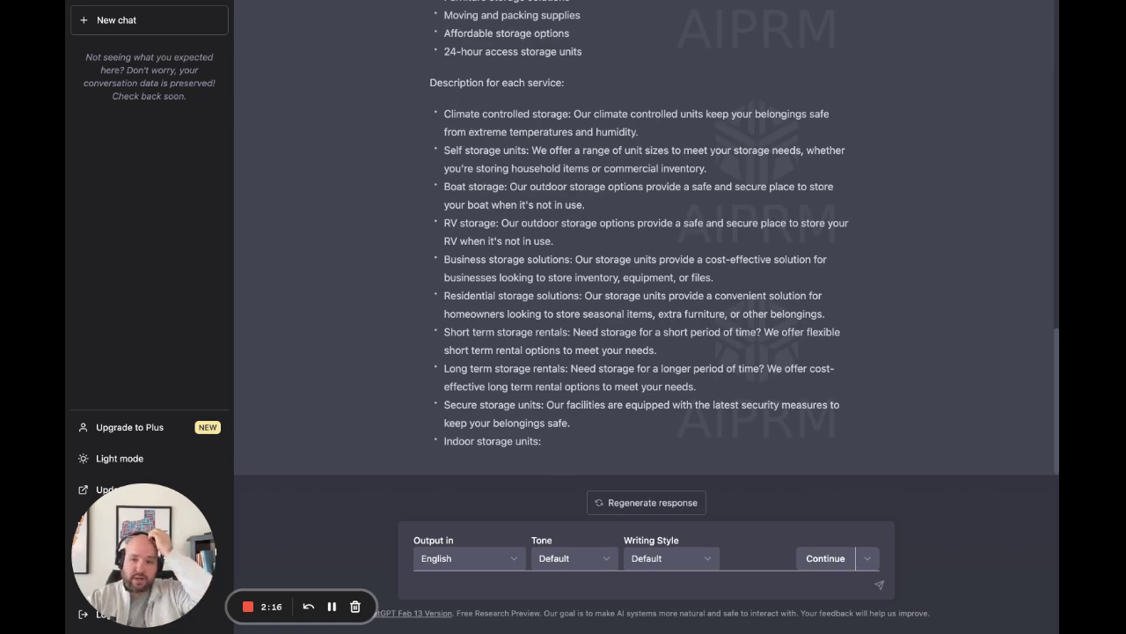
scroll(489, 235, up, 20)
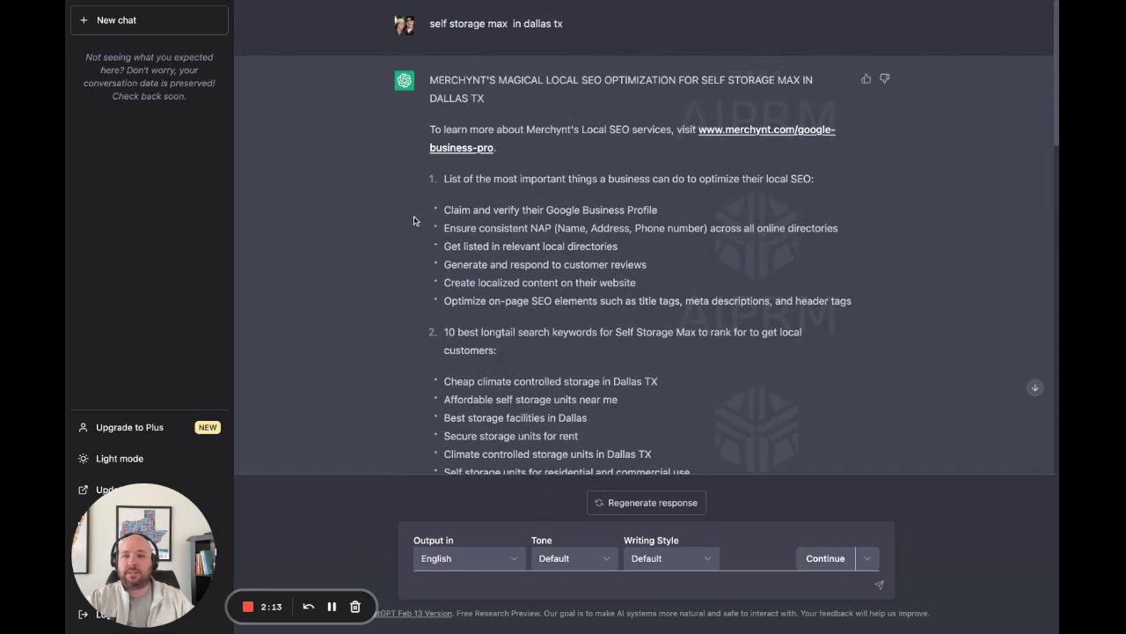
scroll(361, 216, down, 20)
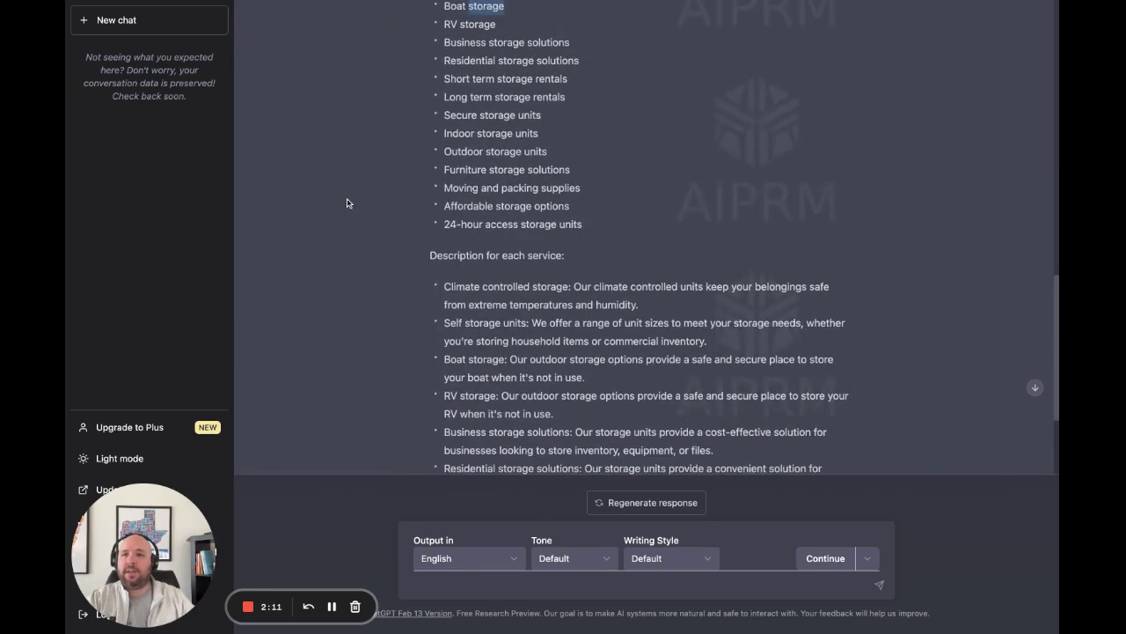
- In a new chat, run Get 15 Google Business Profile Posts for 'self storage max in dallas tx'
click(110, 23)
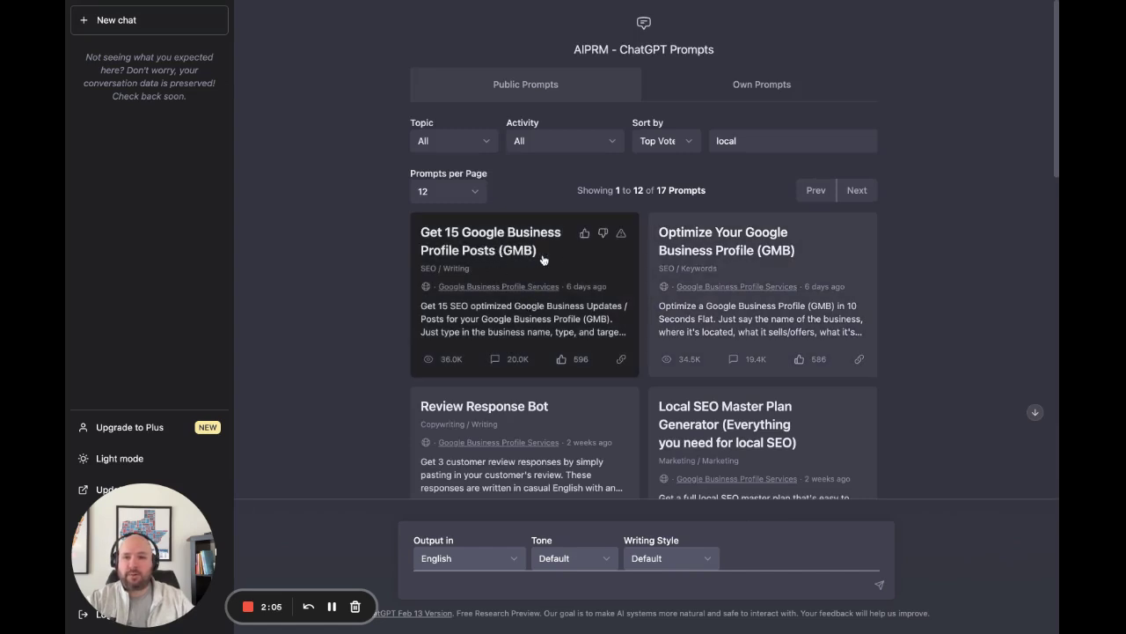
click(543, 260)
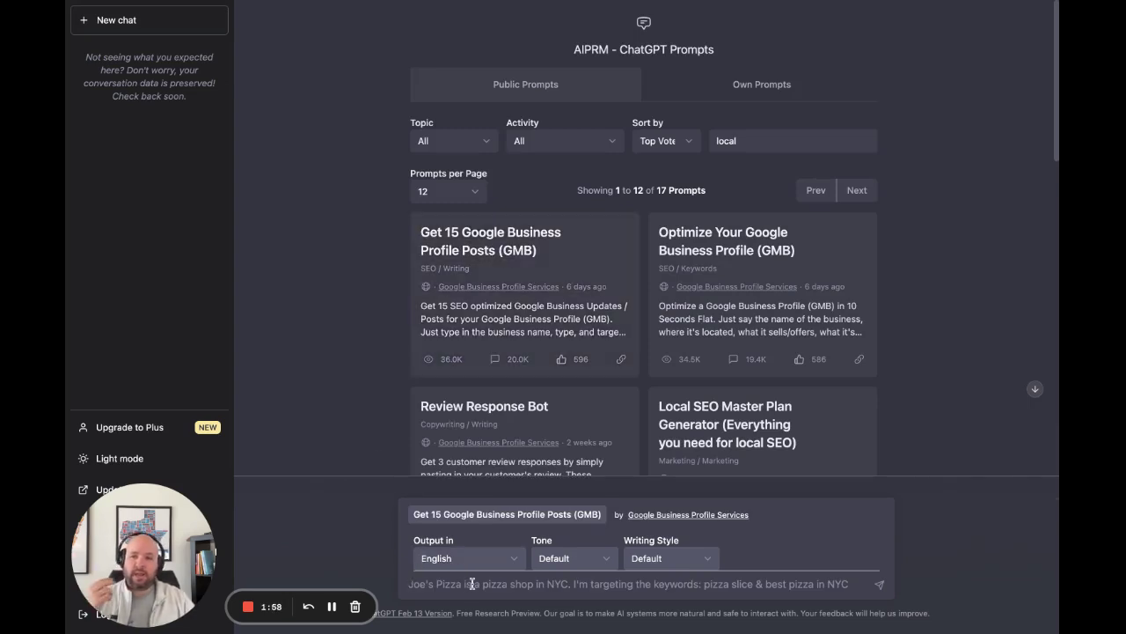
text(self st)
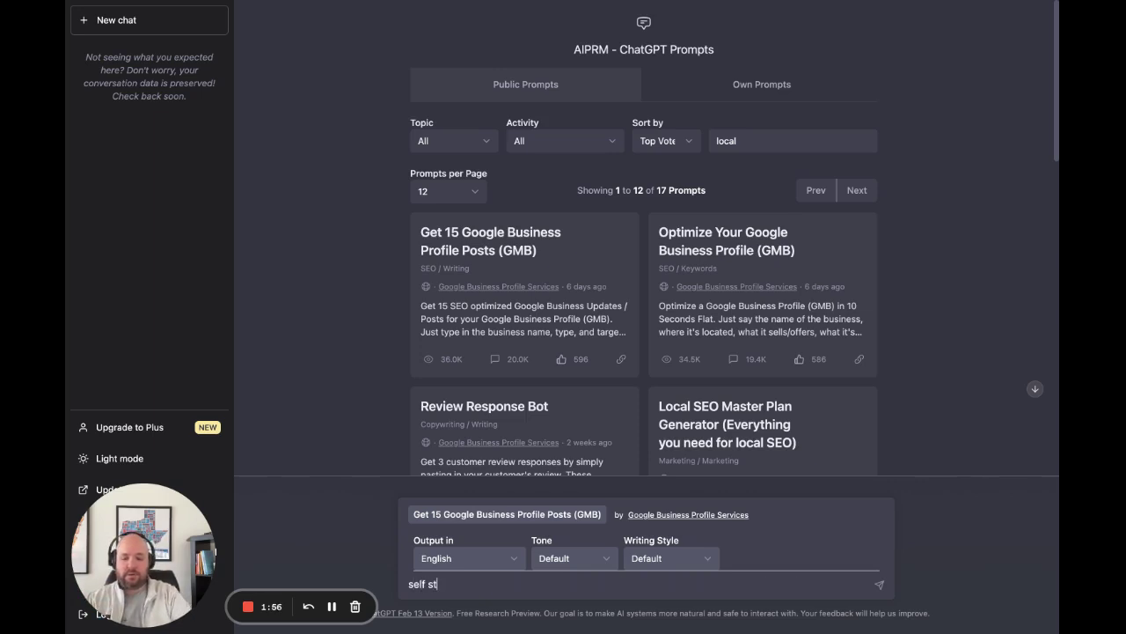
text(orage max i)
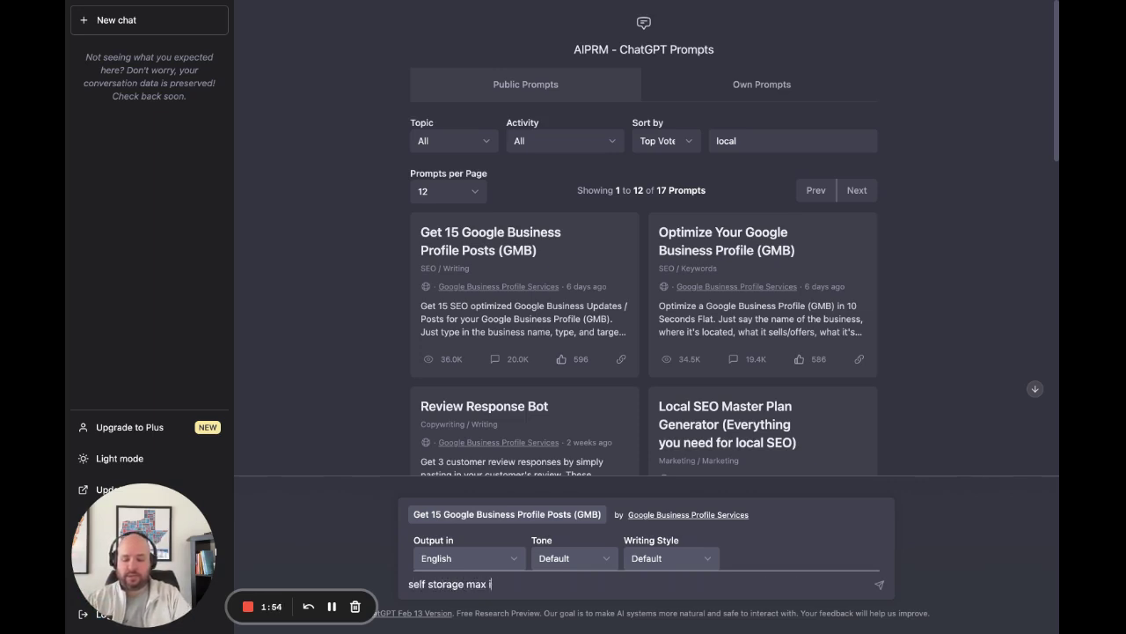
text(n dallas t)
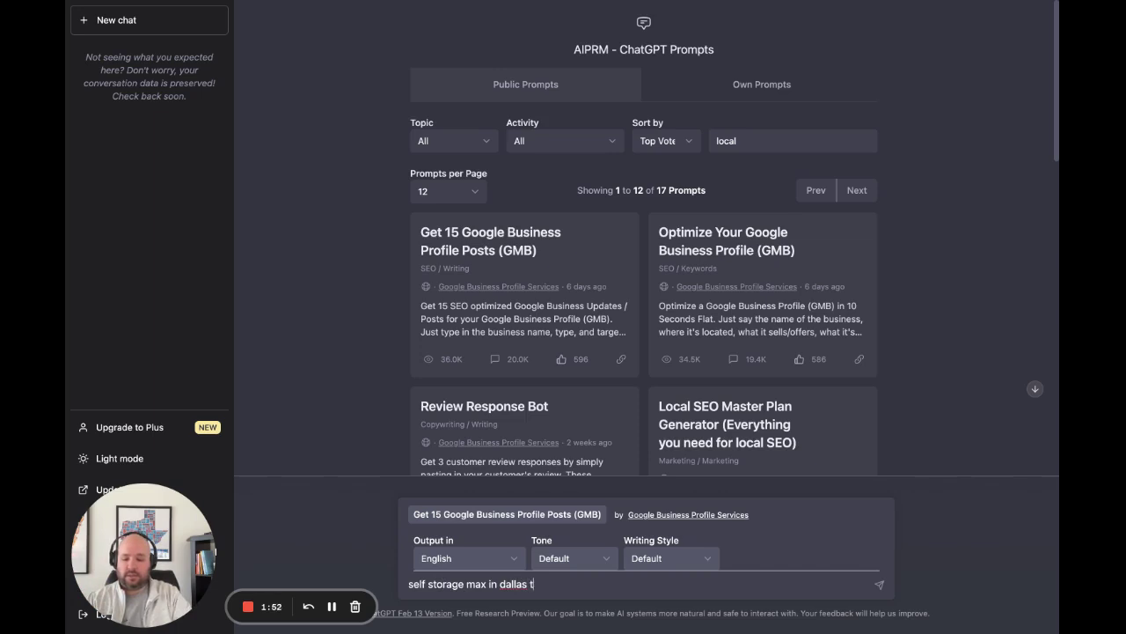
text(x)
key(Return)
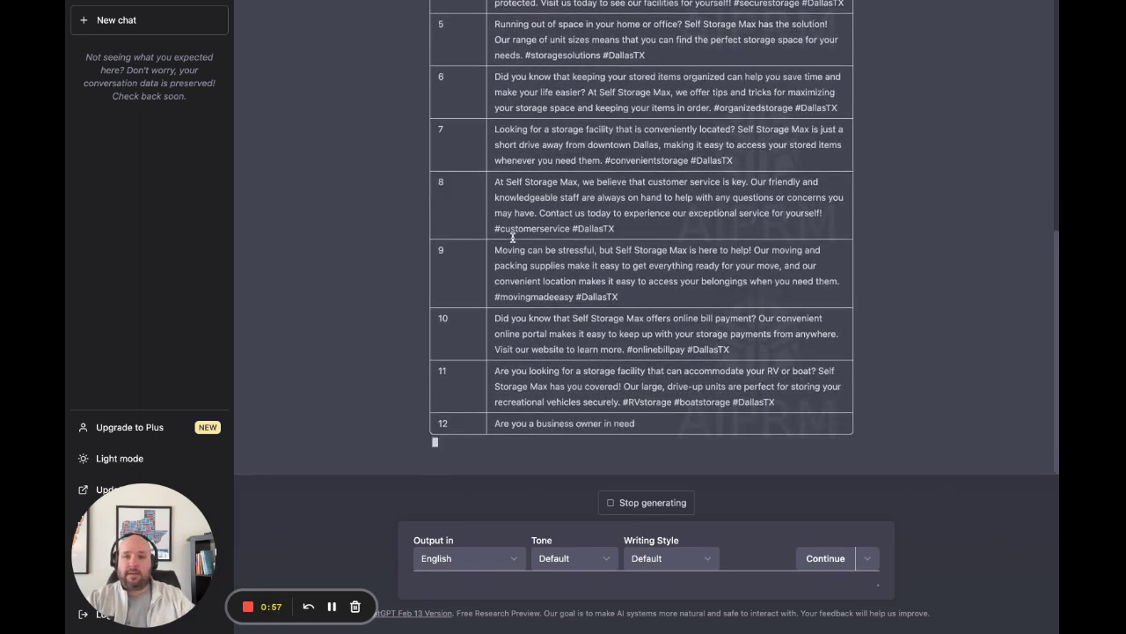
click(649, 503)
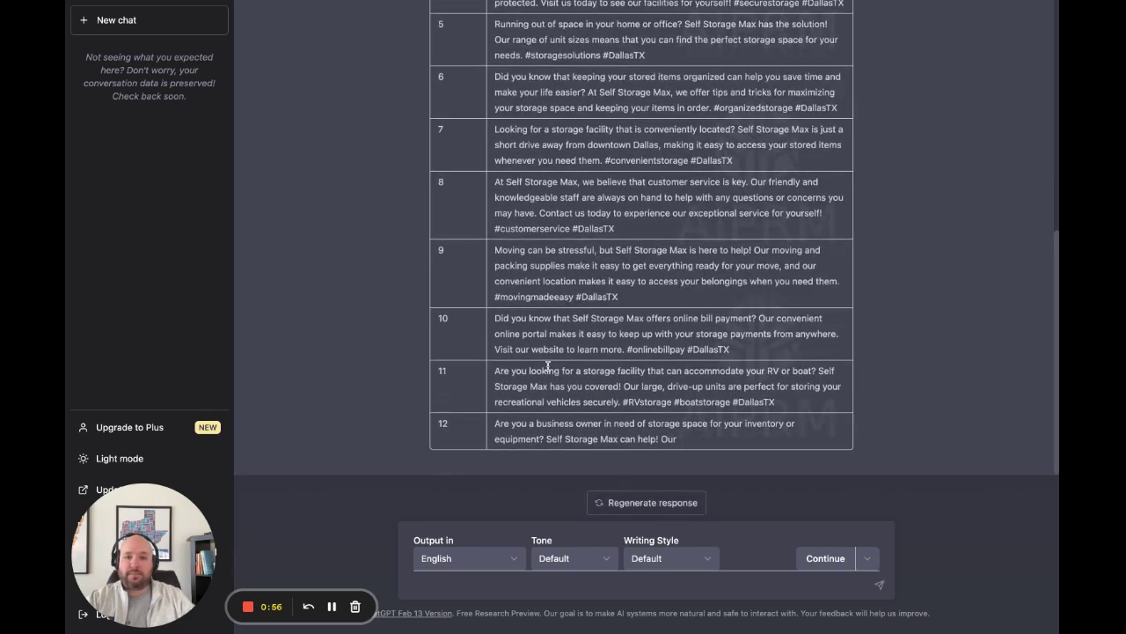
scroll(546, 364, up, 10)
triple_click(519, 307)
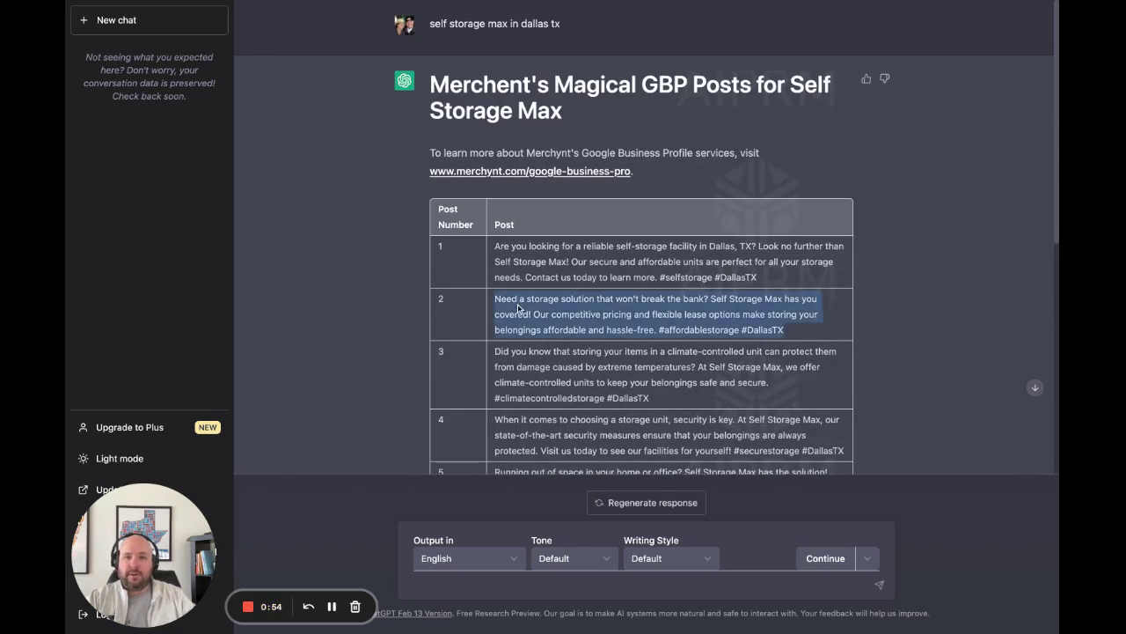